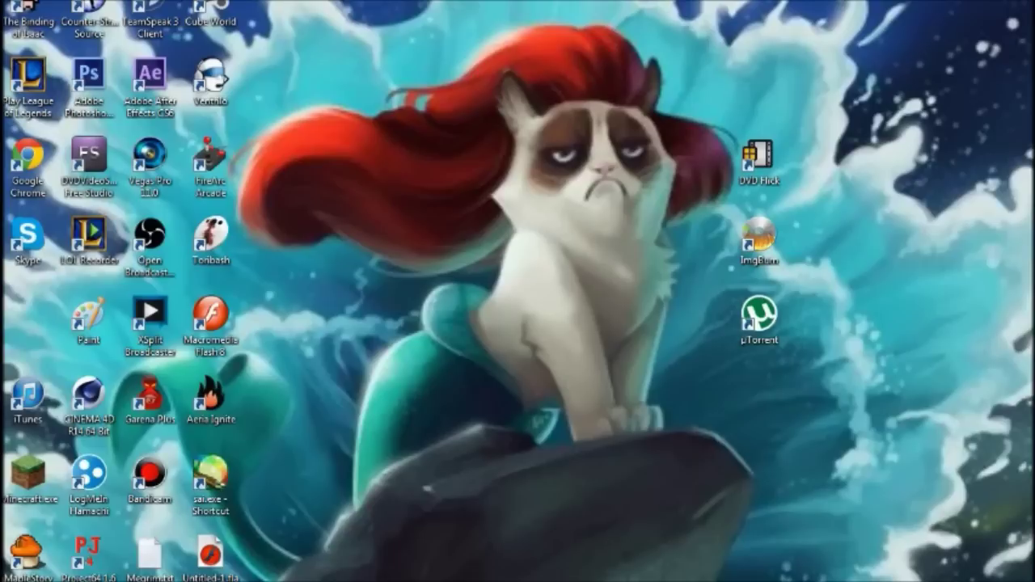
Move the µTorrent desktop shortcut into the free spot between Skype and iTunes.
{"action": "left_click_drag", "start_coordinate": [720, 462], "coordinate": [809, 145]}
{"action": "left_click", "coordinate": [809, 153]}
{"action": "left_click_drag", "start_coordinate": [759, 316], "coordinate": [29, 321]}
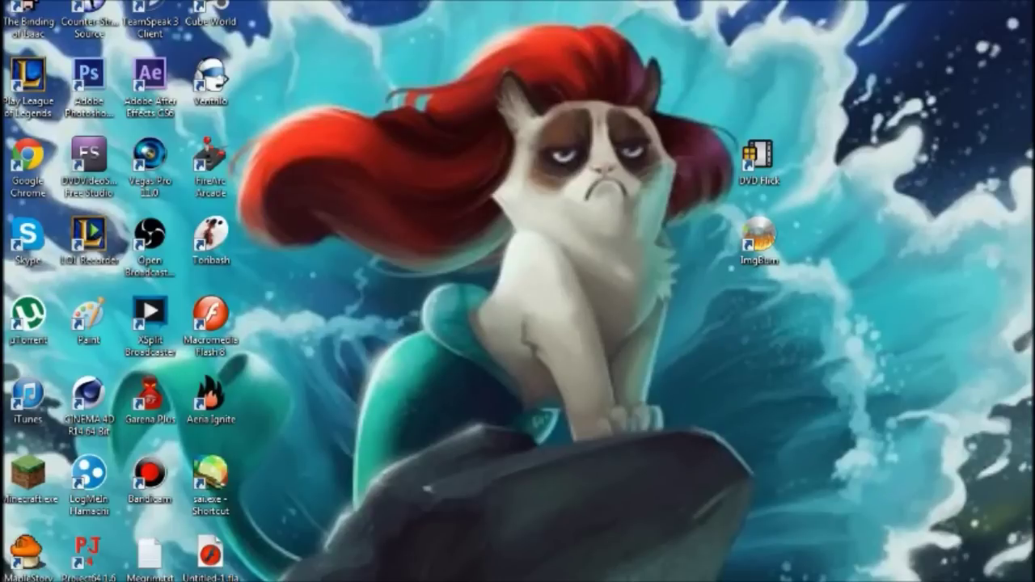
Switch to Google Chrome and open the site kat.ph.
{"action": "key", "text": "alt+Tab"}
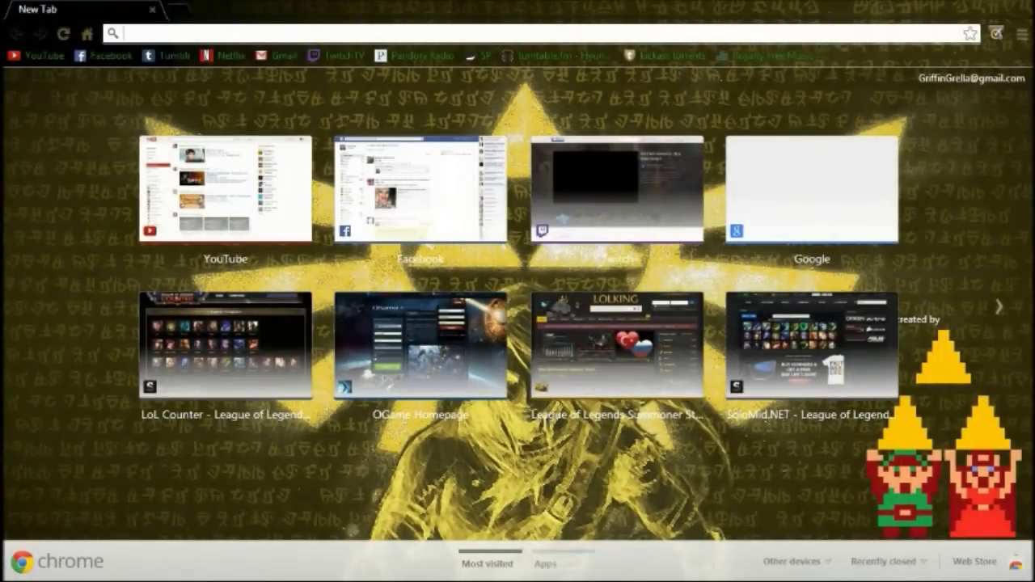
{"action": "type", "text": "kat.ph"}
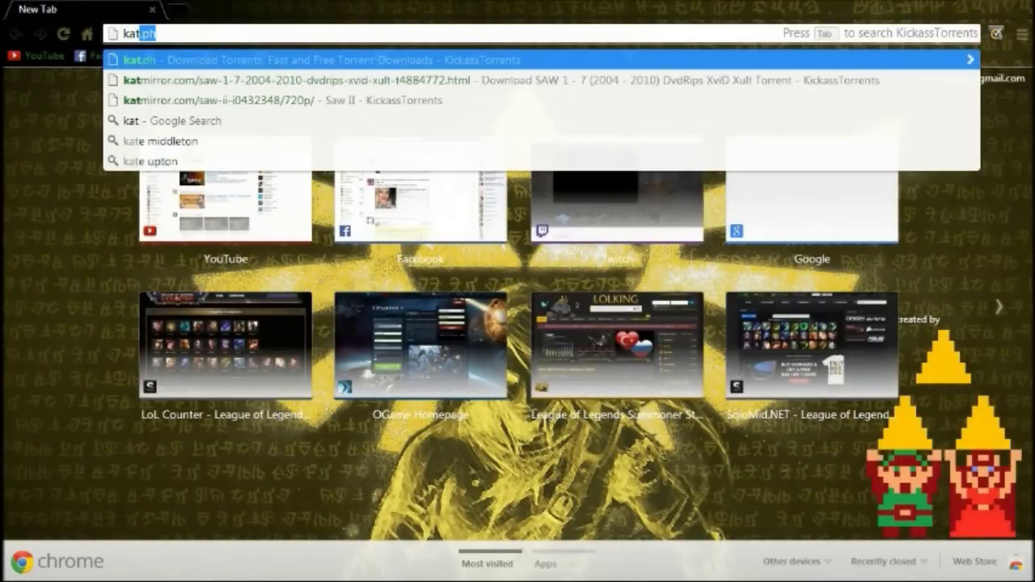
{"action": "key", "text": "Return"}
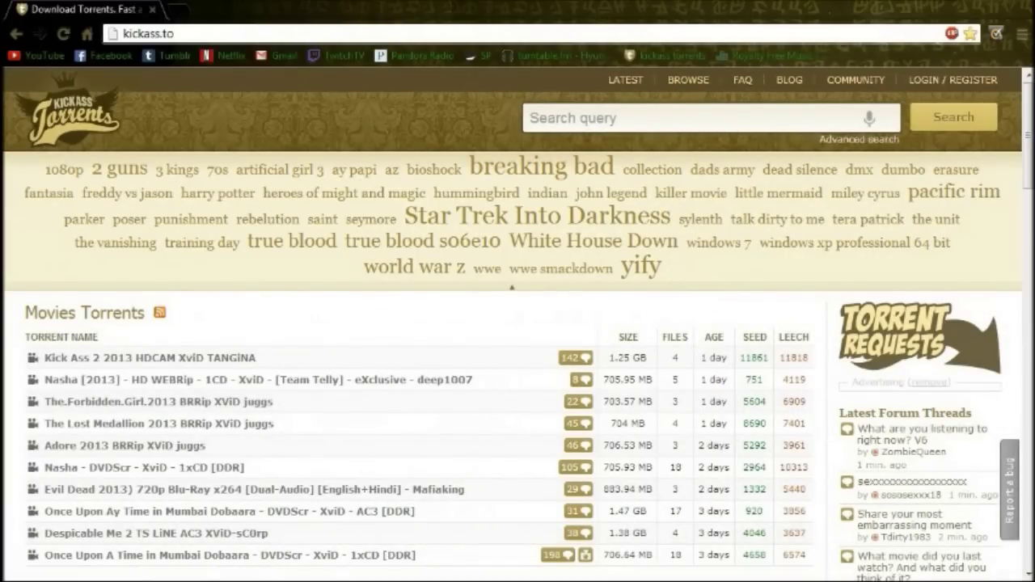
Search the torrent site for "orphan".
{"action": "type", "text": "orphan"}
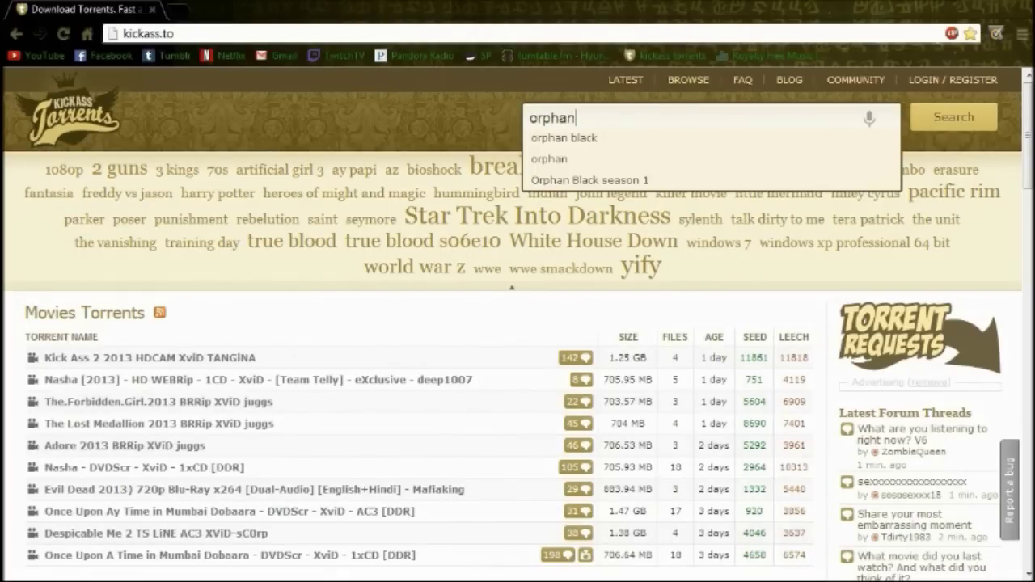
{"action": "key", "text": "Down"}
{"action": "key", "text": "Up"}
{"action": "key", "text": "Return"}
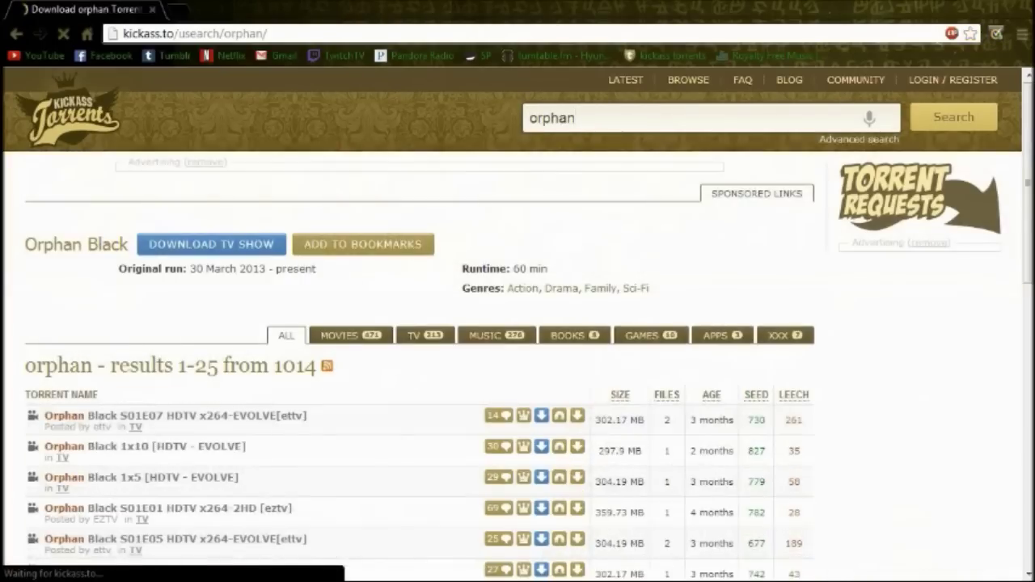
Look through pages 1 and 3 of the results and check the ratings and comments for Orphan (2009) 720p BrRip - YIFY.
{"action": "scroll", "coordinate": [420, 323], "scroll_direction": "down", "scroll_amount": 5}
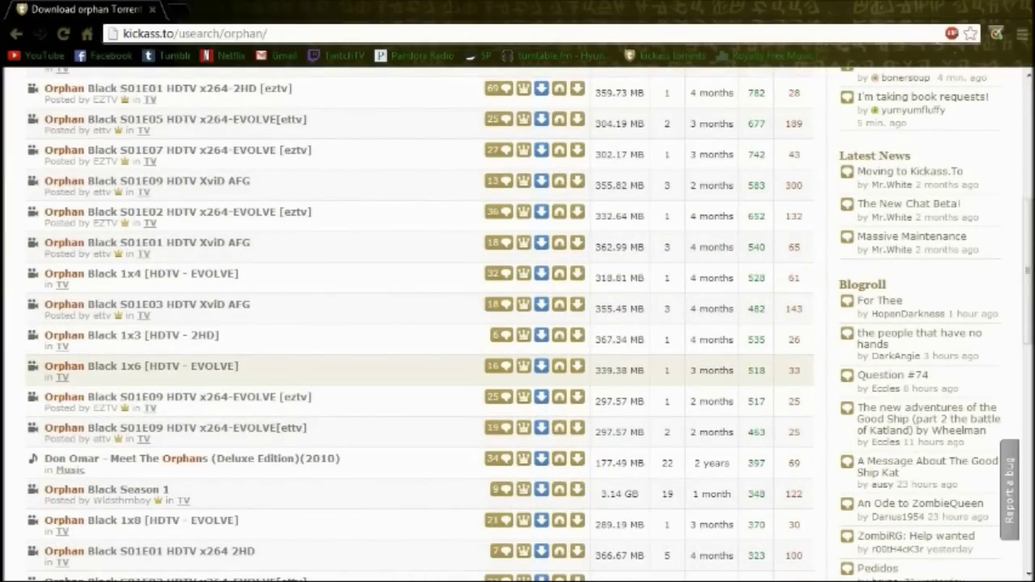
{"action": "scroll", "coordinate": [670, 372], "scroll_direction": "down", "scroll_amount": 5}
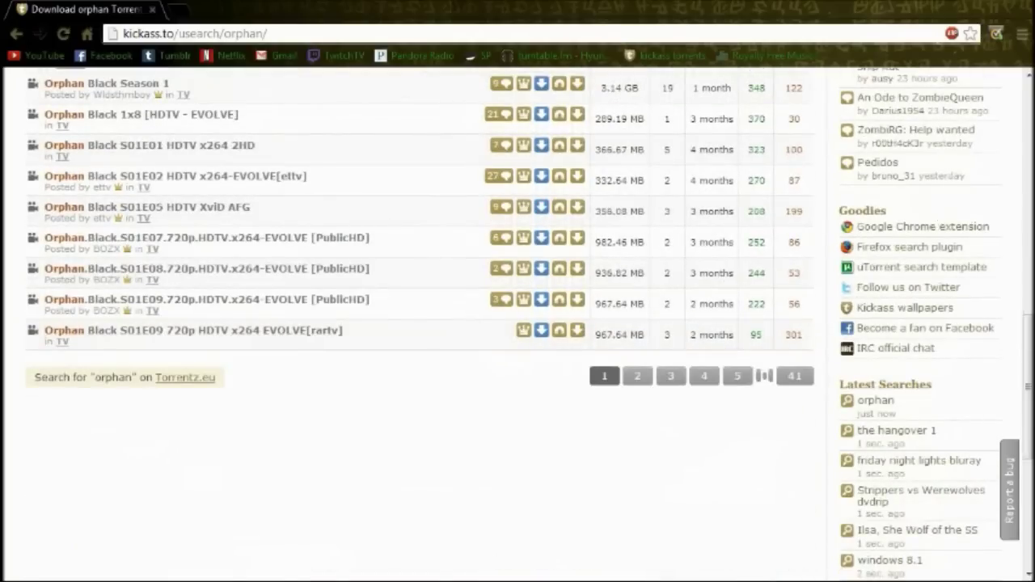
{"action": "left_click", "coordinate": [671, 375]}
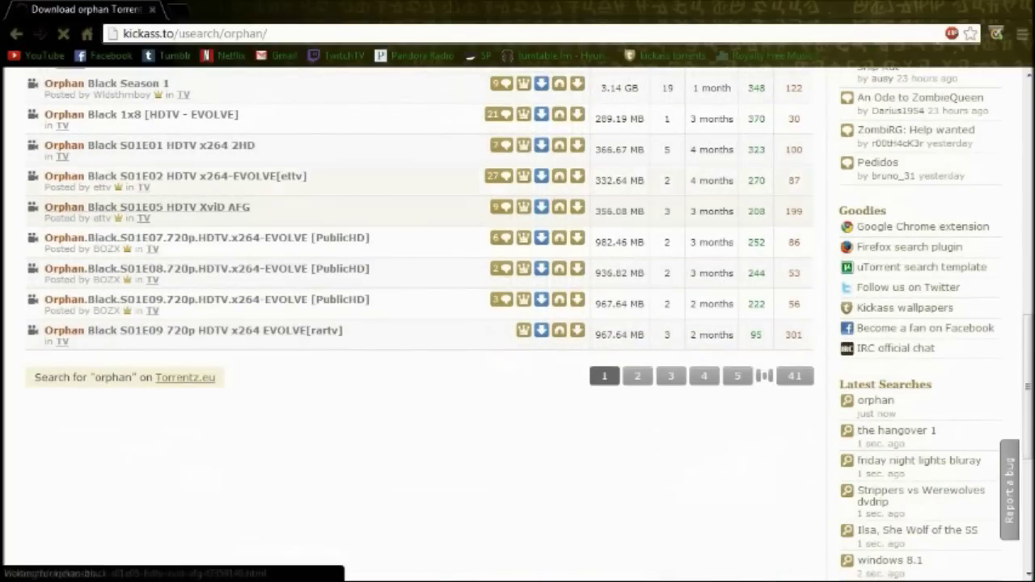
{"action": "scroll", "coordinate": [420, 324], "scroll_direction": "down", "scroll_amount": 2}
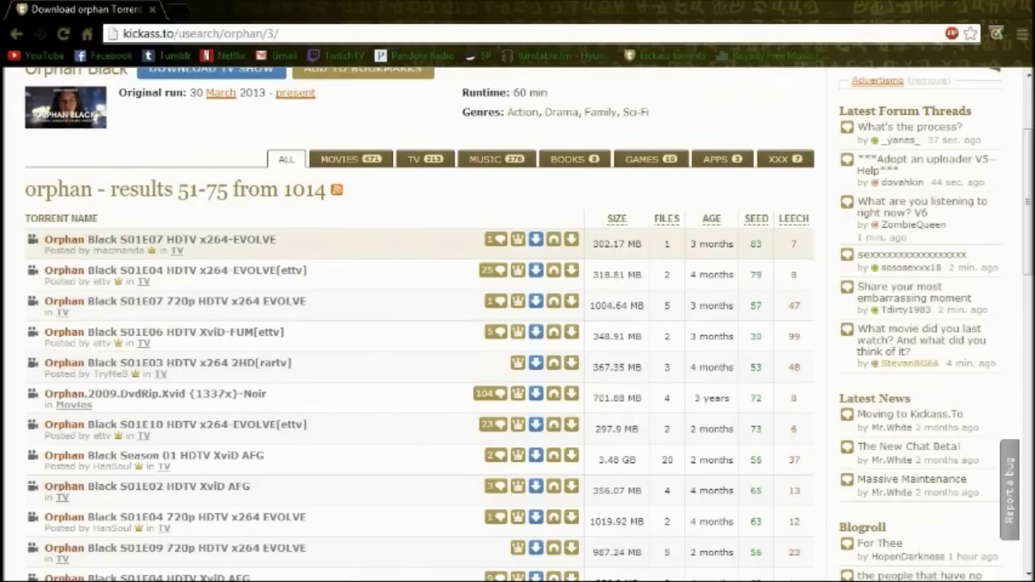
{"action": "scroll", "coordinate": [420, 235], "scroll_direction": "down", "scroll_amount": 1}
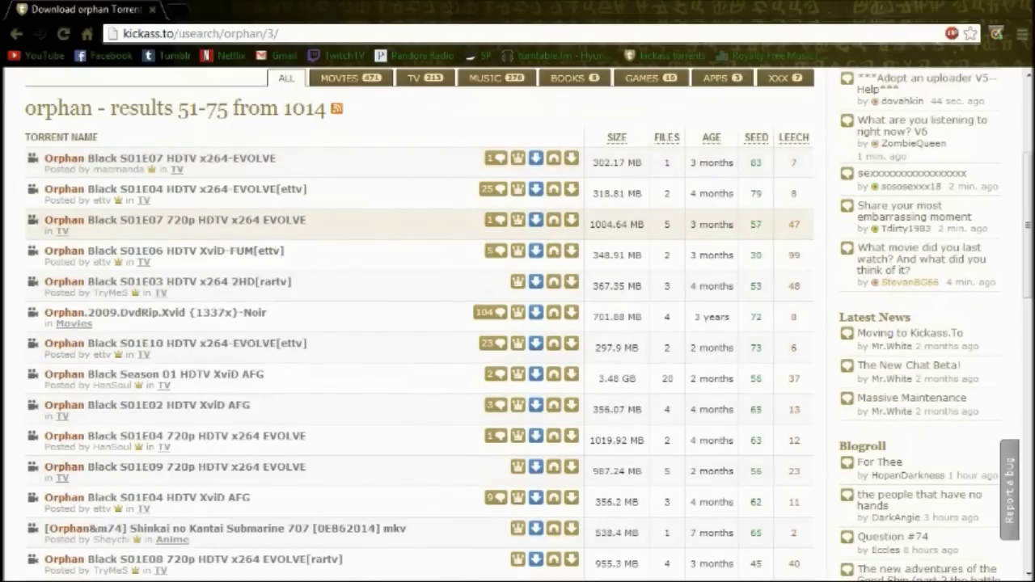
{"action": "scroll", "coordinate": [162, 242], "scroll_direction": "down", "scroll_amount": 7}
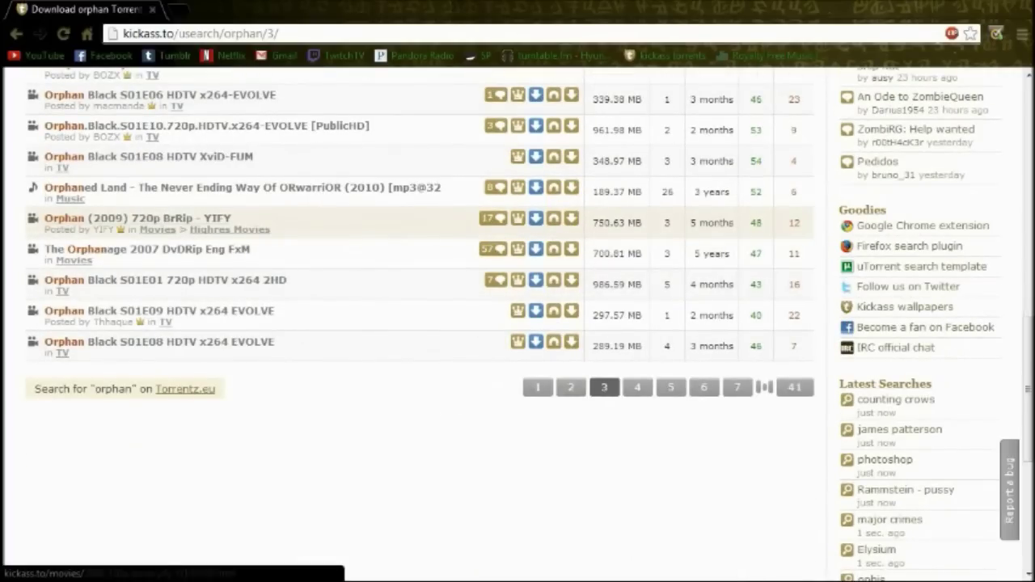
{"action": "scroll", "coordinate": [242, 223], "scroll_direction": "up", "scroll_amount": 1}
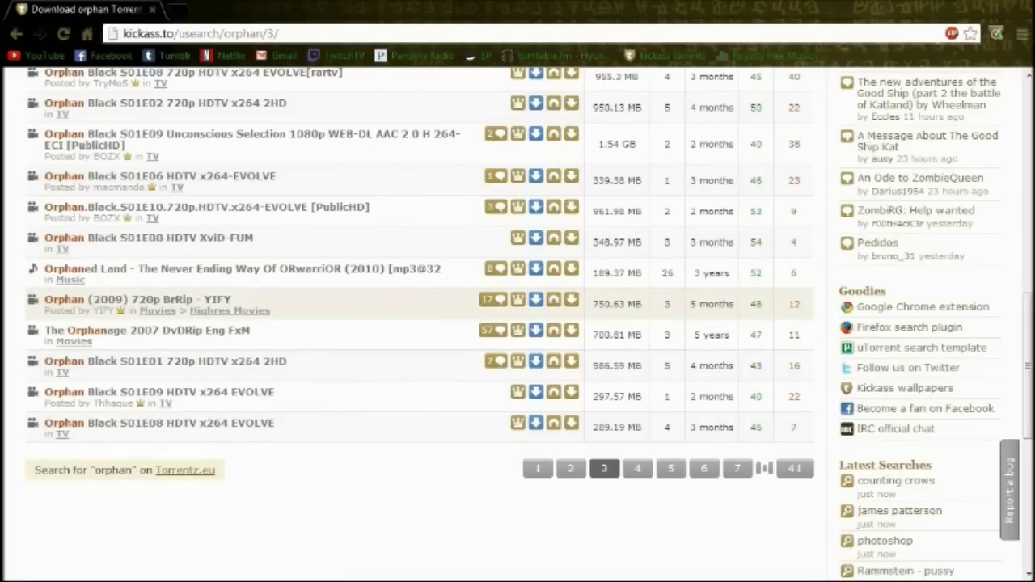
{"action": "mouse_move", "coordinate": [493, 300]}
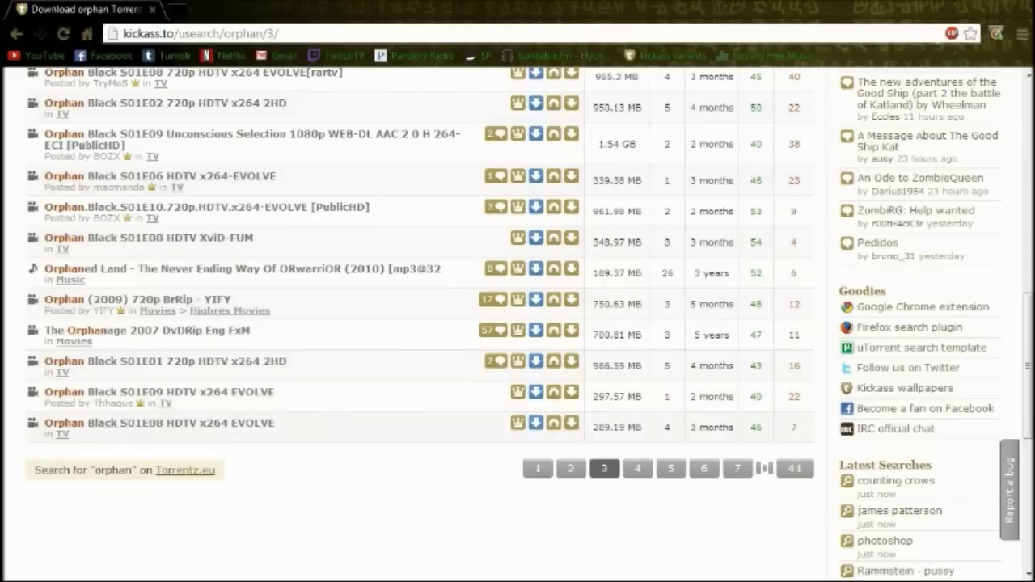
Download the Orphan (2009) 720p BrRip - YIFY torrent and accept it in µTorrent with the Desktop as save location.
{"action": "left_click", "coordinate": [571, 300]}
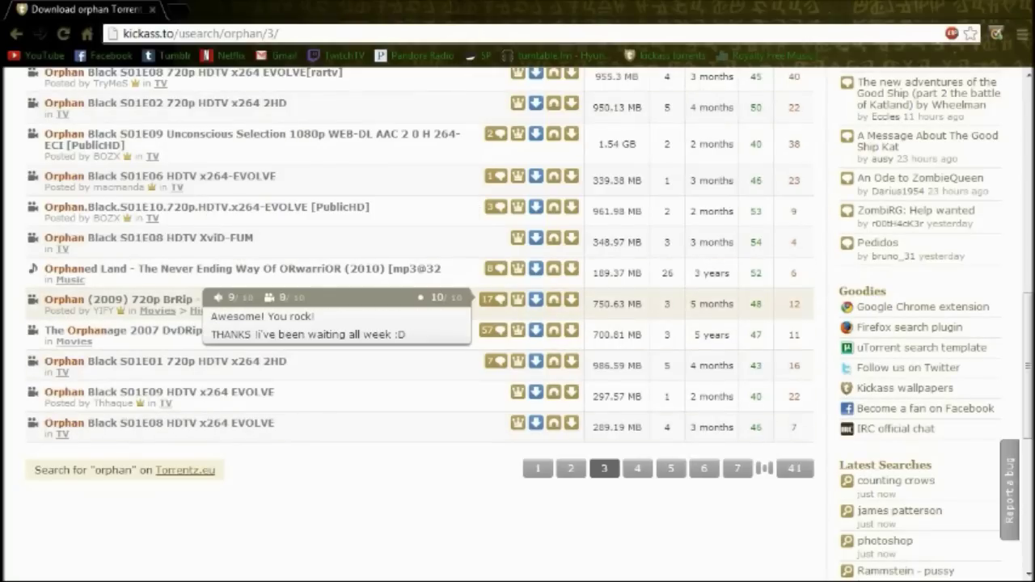
{"action": "left_click", "coordinate": [571, 299]}
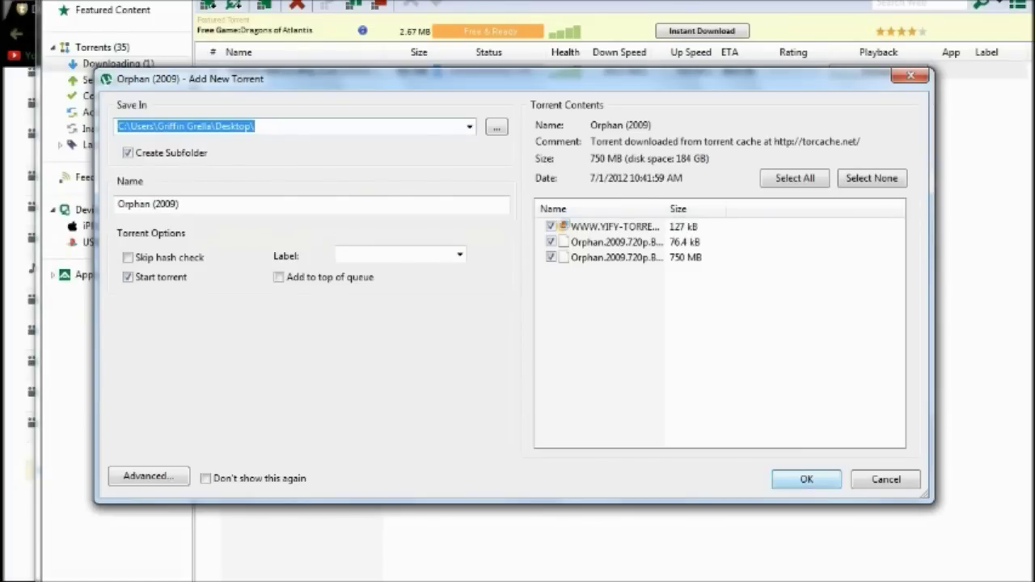
{"action": "key", "text": "Return"}
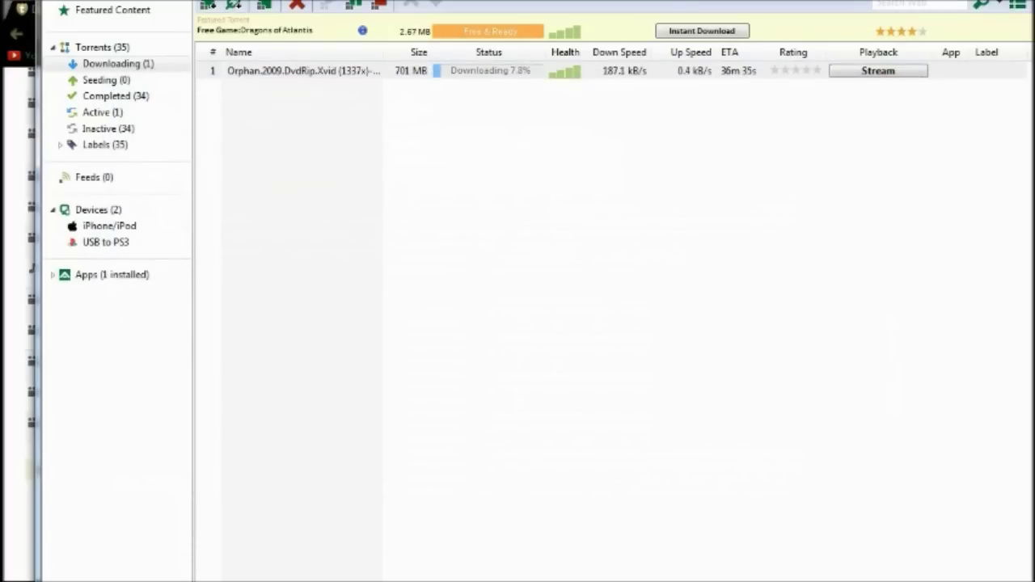
Remove the finished Orphan.2009.DvdRip.Xvid torrent from µTorrent's seeding list.
{"action": "left_click", "coordinate": [303, 70]}
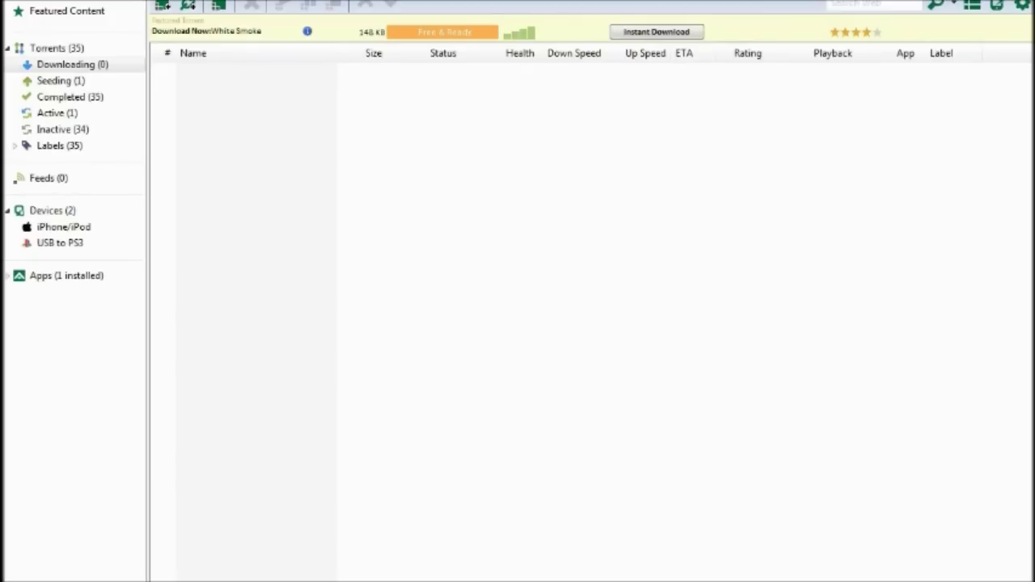
{"action": "left_click", "coordinate": [74, 81]}
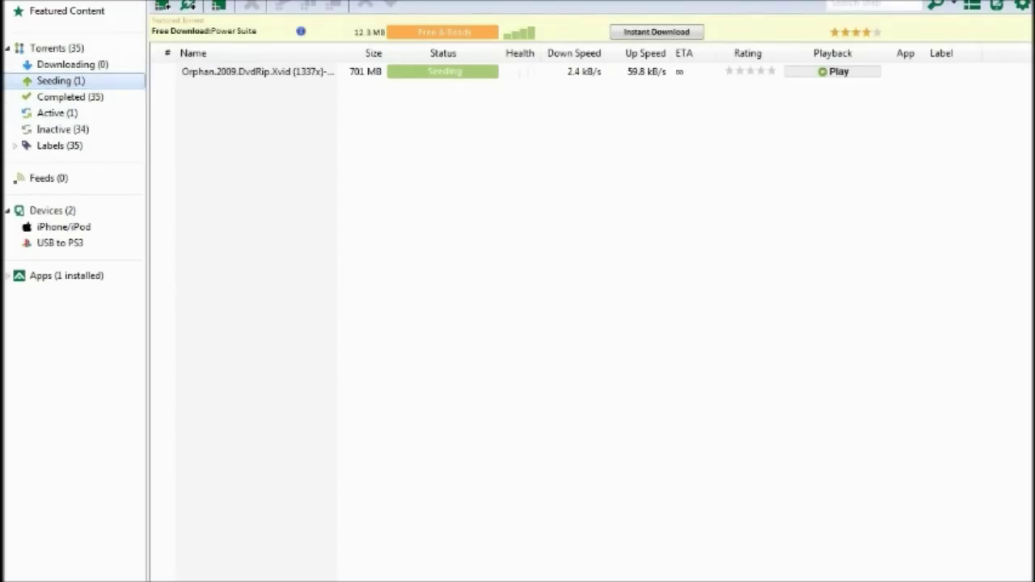
{"action": "left_click", "coordinate": [258, 71]}
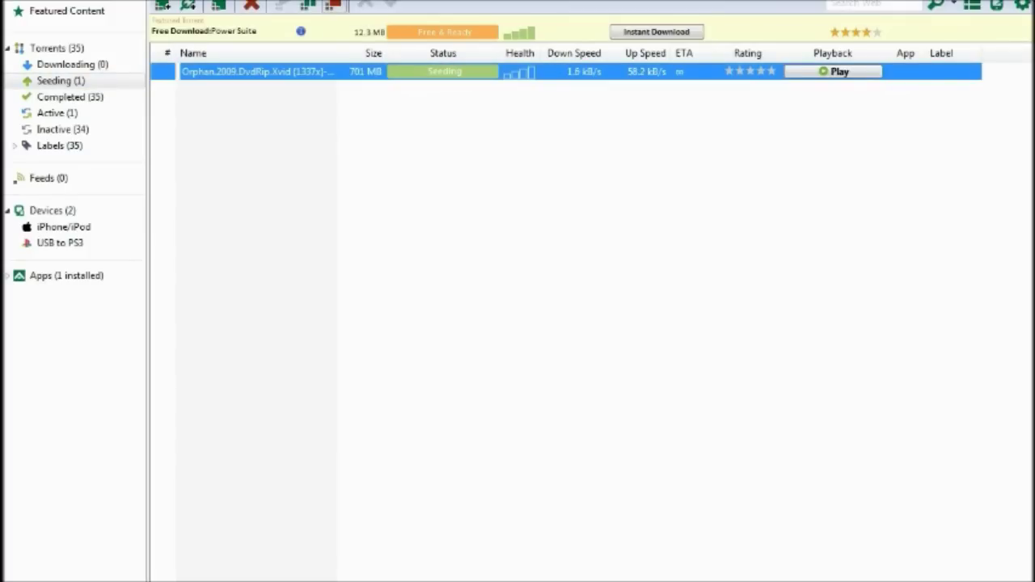
{"action": "key", "text": "Delete"}
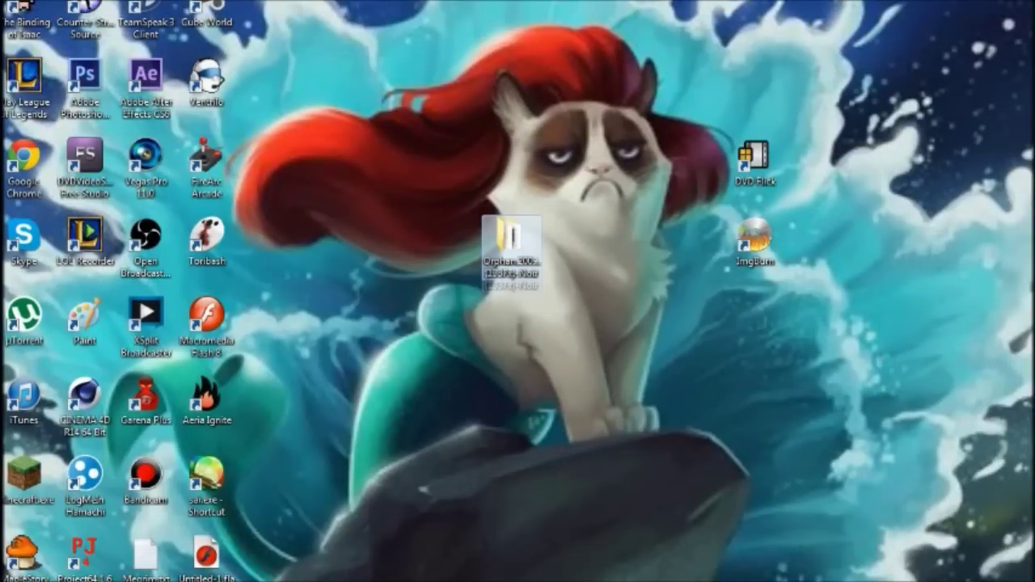
Open the Orphan folder on the desktop, play its .avi movie file and move the player clear of the screen edge.
{"action": "double_click", "coordinate": [509, 243]}
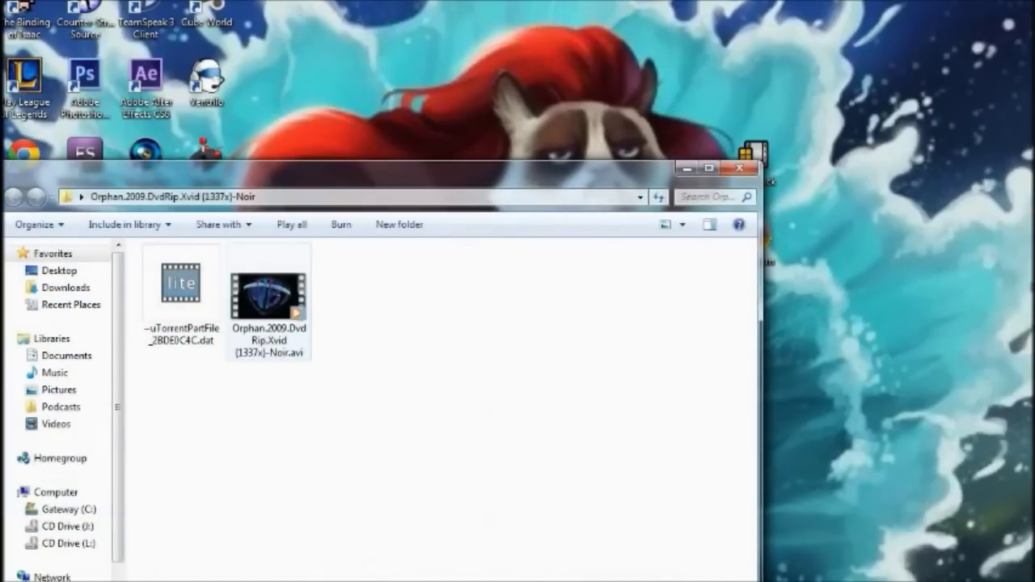
{"action": "double_click", "coordinate": [268, 304]}
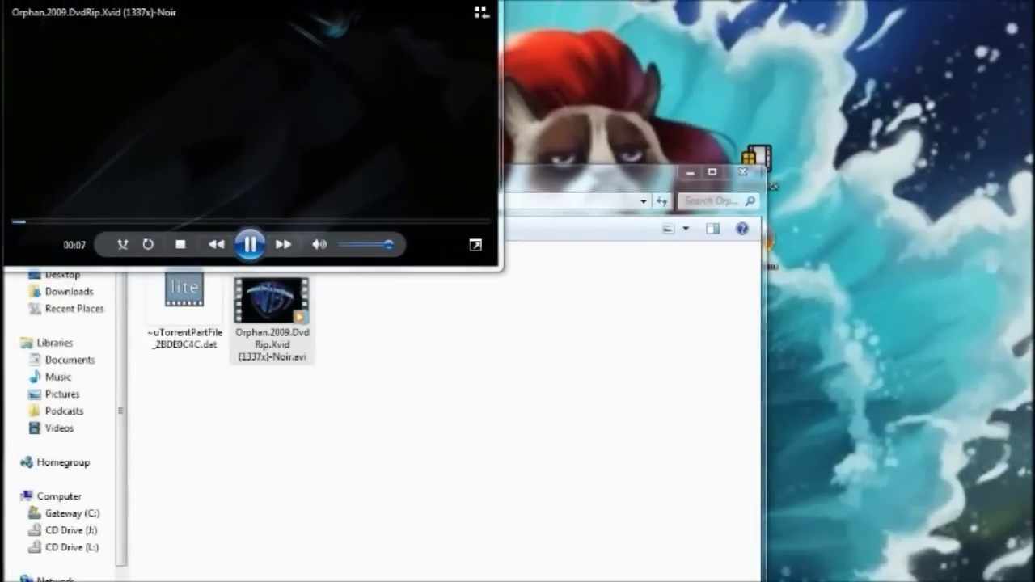
{"action": "left_click_drag", "start_coordinate": [260, 12], "coordinate": [374, 90]}
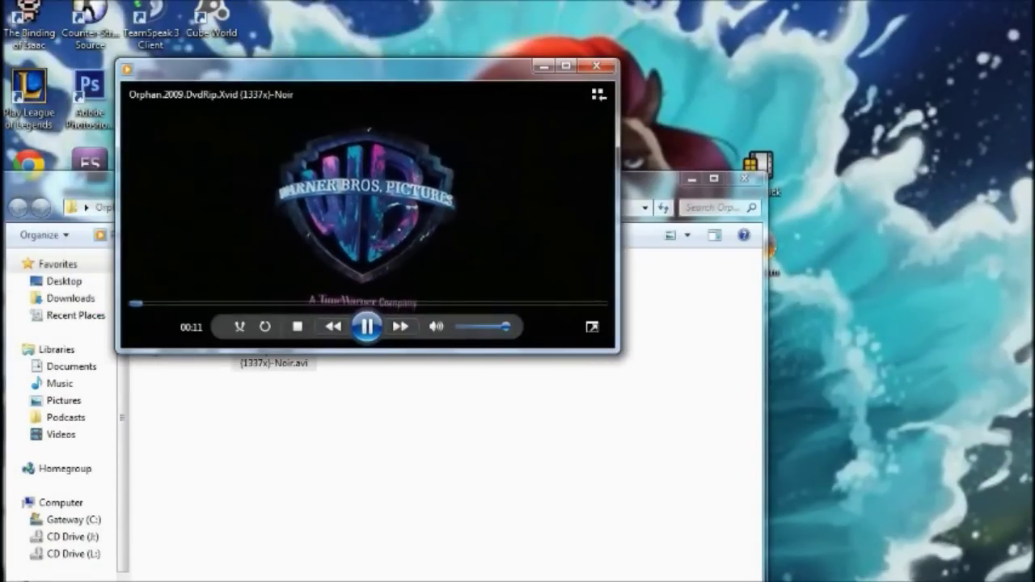
Check the movie at several points through to near its end, then close the player and minimize the folder window.
{"action": "left_click", "coordinate": [267, 304]}
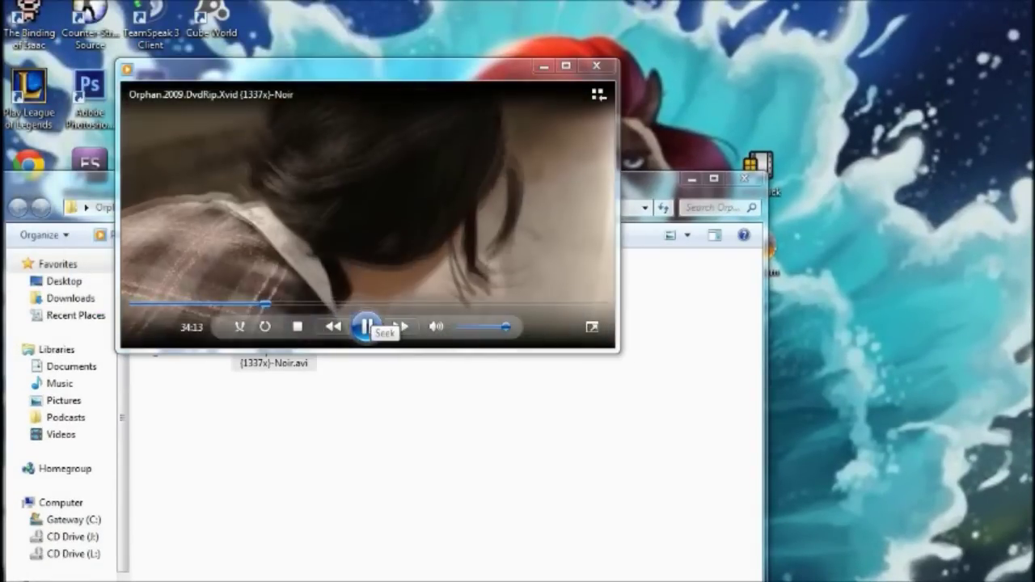
{"action": "left_click", "coordinate": [375, 304]}
{"action": "left_click", "coordinate": [501, 304]}
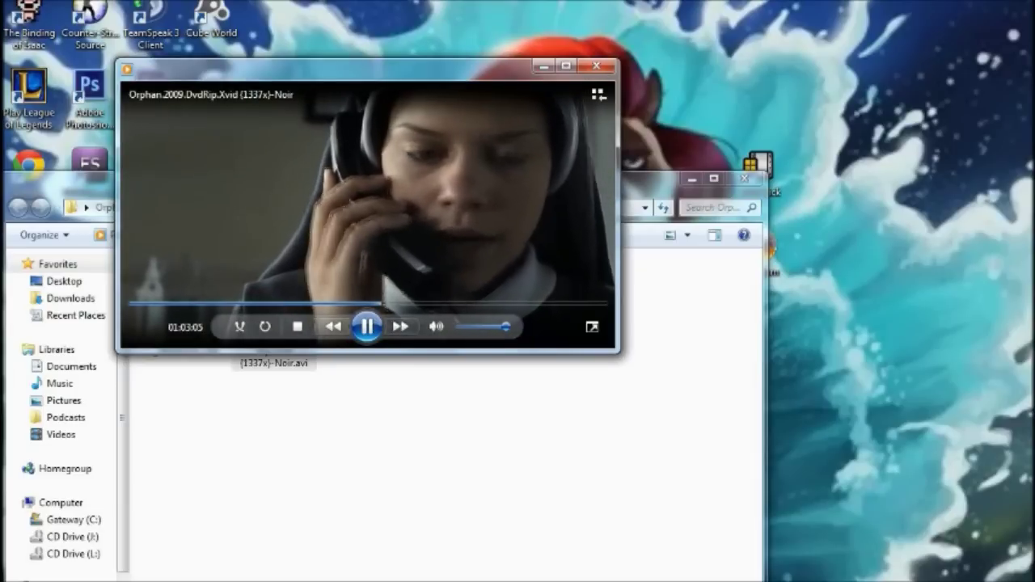
{"action": "left_click", "coordinate": [550, 304]}
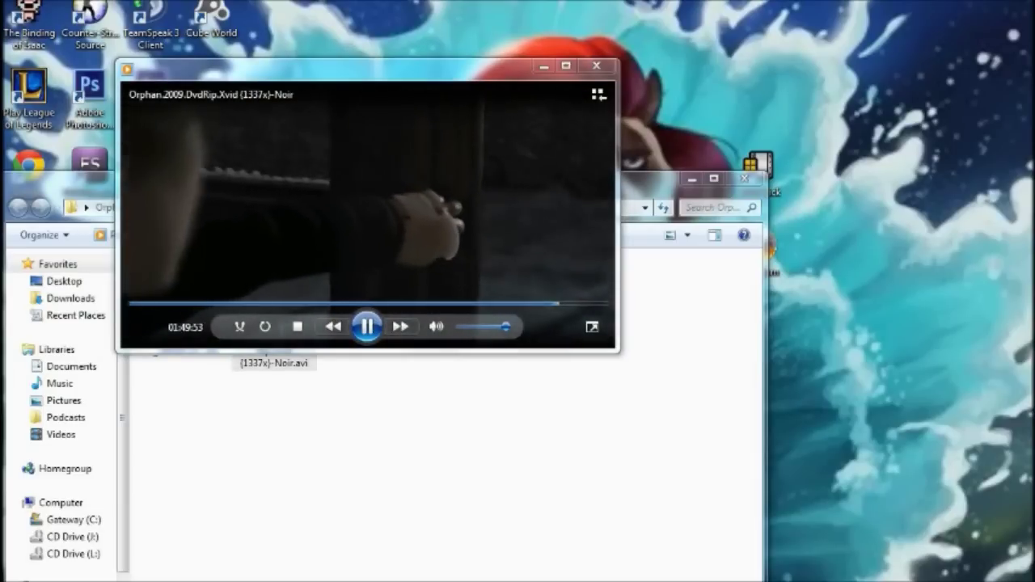
{"action": "left_click", "coordinate": [596, 66]}
{"action": "left_click", "coordinate": [691, 179]}
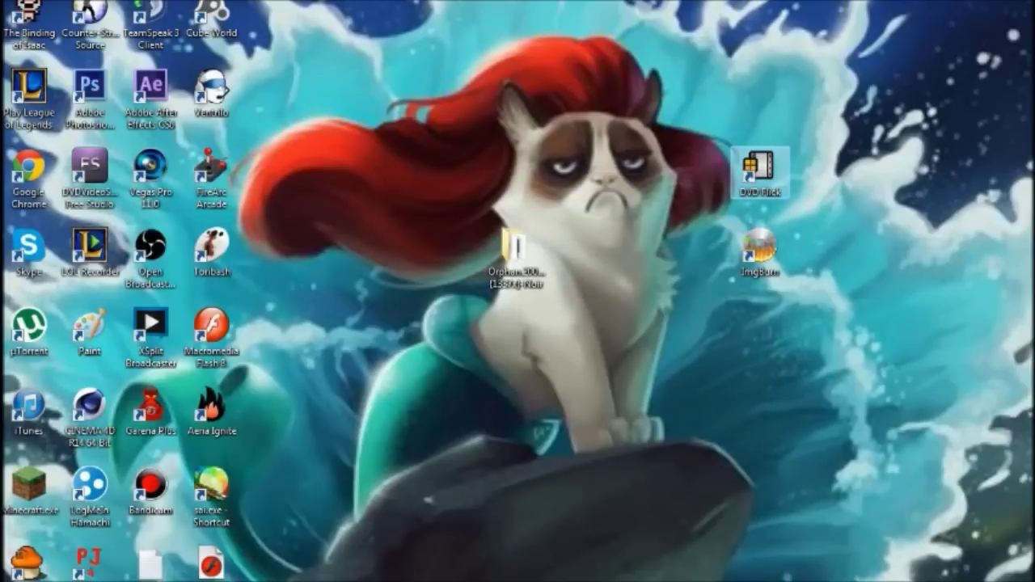
Open DVD Flick and add the movie file as a title in the unnamed project.
{"action": "double_click", "coordinate": [760, 172]}
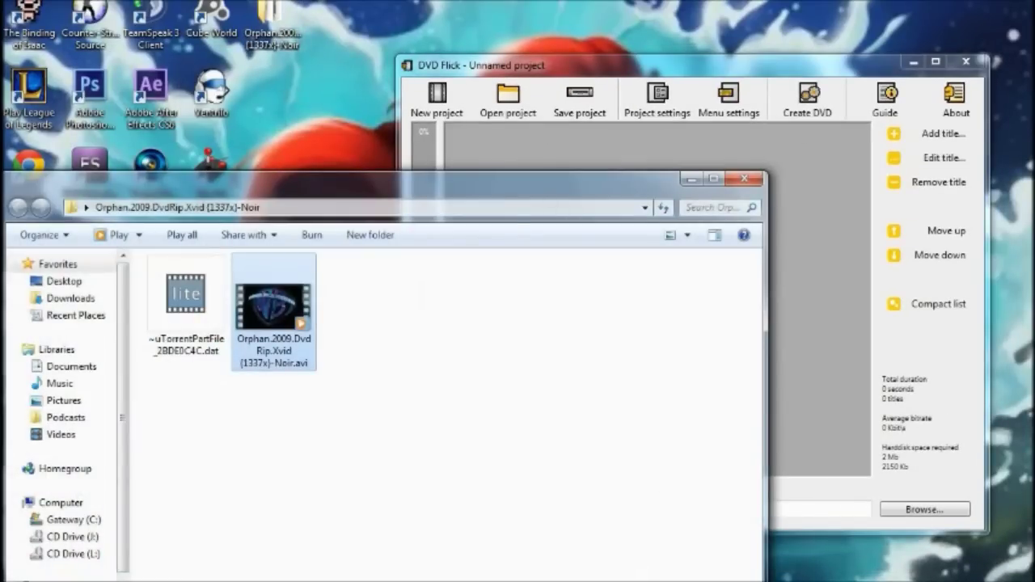
{"action": "left_click_drag", "start_coordinate": [273, 308], "coordinate": [558, 149]}
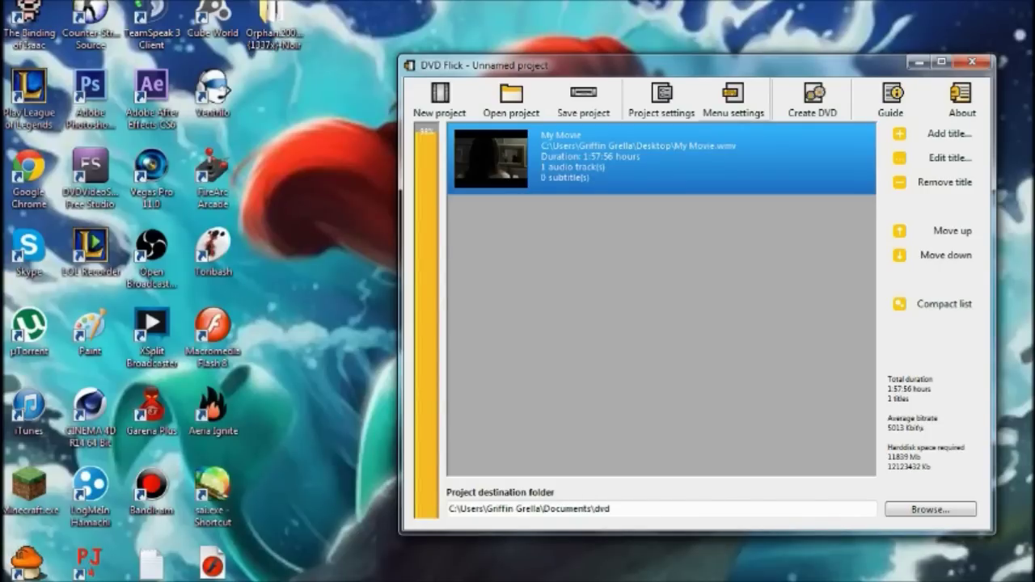
Compare the available DVD menu templates and set the project's menu to Plasma Sphere.
{"action": "left_click", "coordinate": [732, 101]}
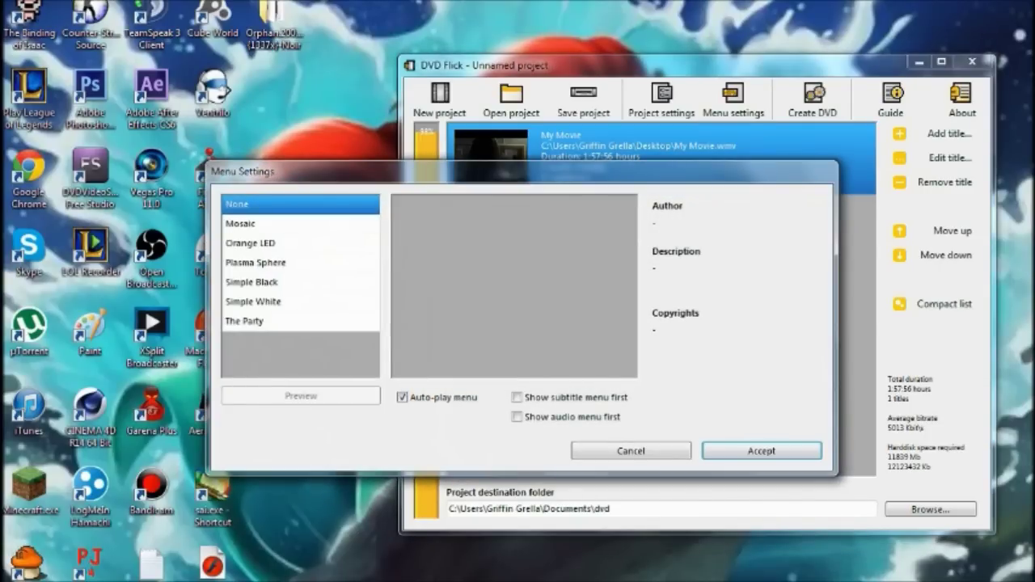
{"action": "left_click", "coordinate": [300, 223]}
{"action": "left_click", "coordinate": [300, 261]}
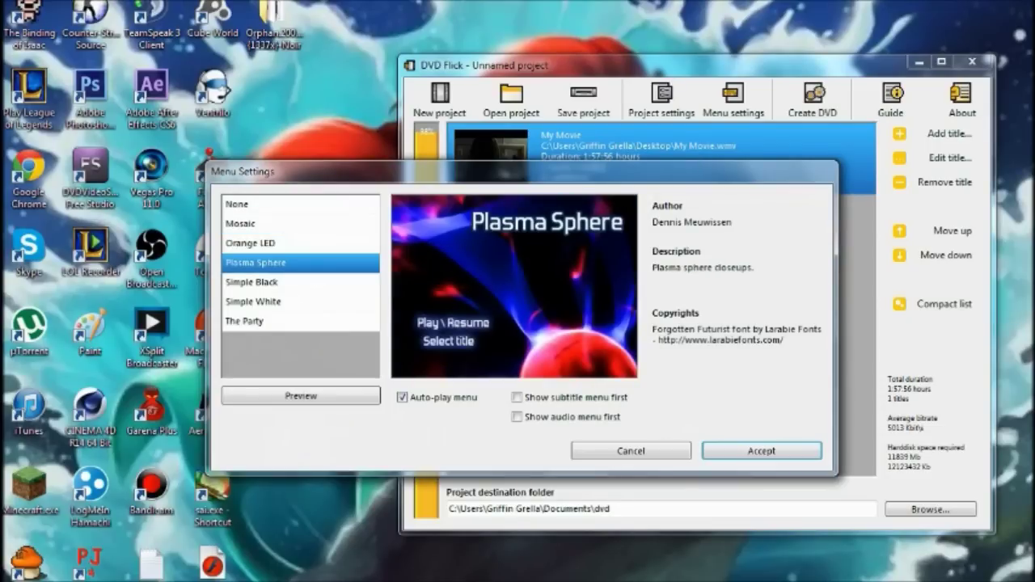
{"action": "left_click", "coordinate": [300, 282]}
{"action": "left_click", "coordinate": [300, 242]}
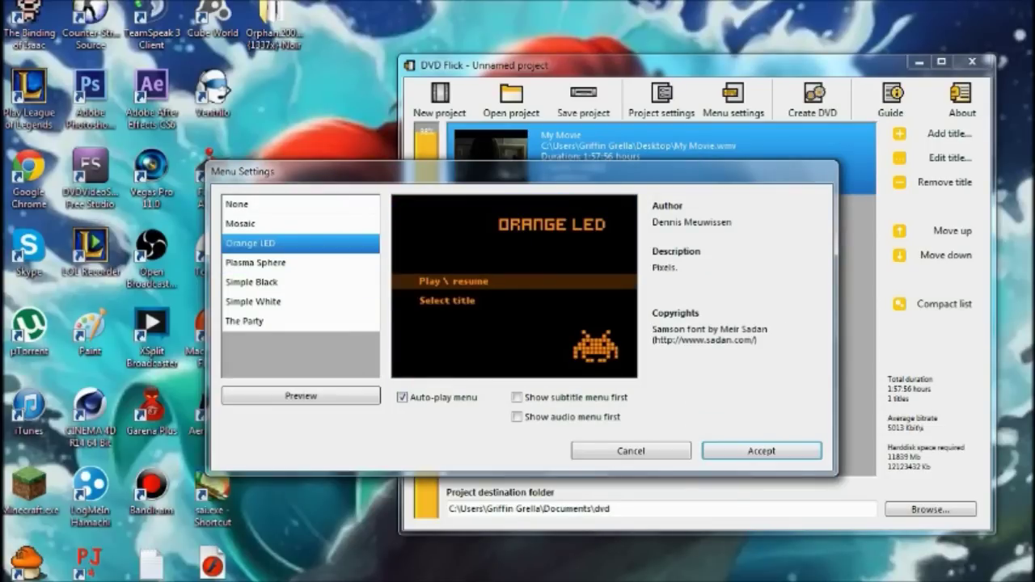
{"action": "left_click", "coordinate": [300, 301]}
{"action": "left_click", "coordinate": [300, 321]}
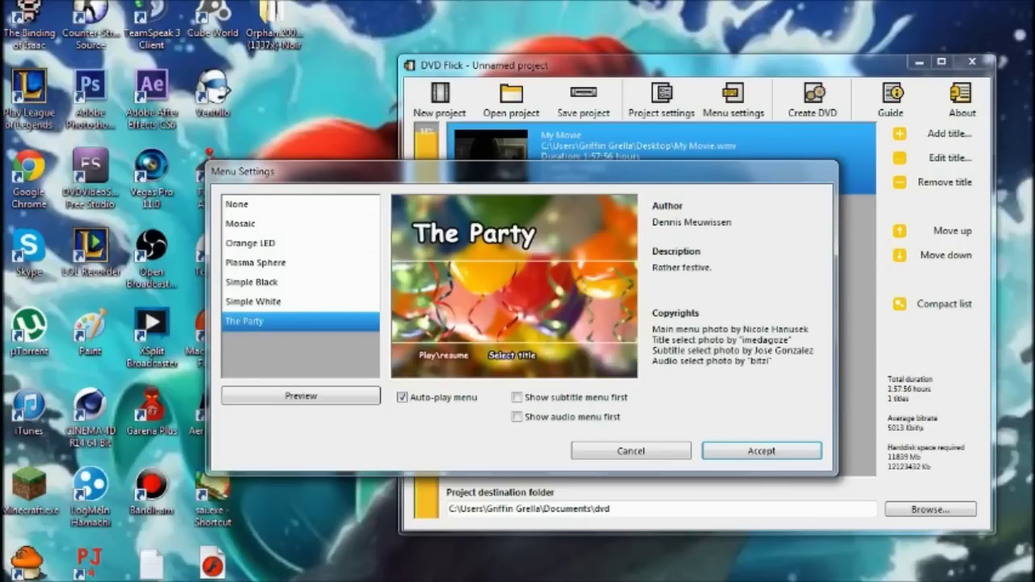
{"action": "left_click", "coordinate": [300, 262]}
{"action": "left_click", "coordinate": [761, 450]}
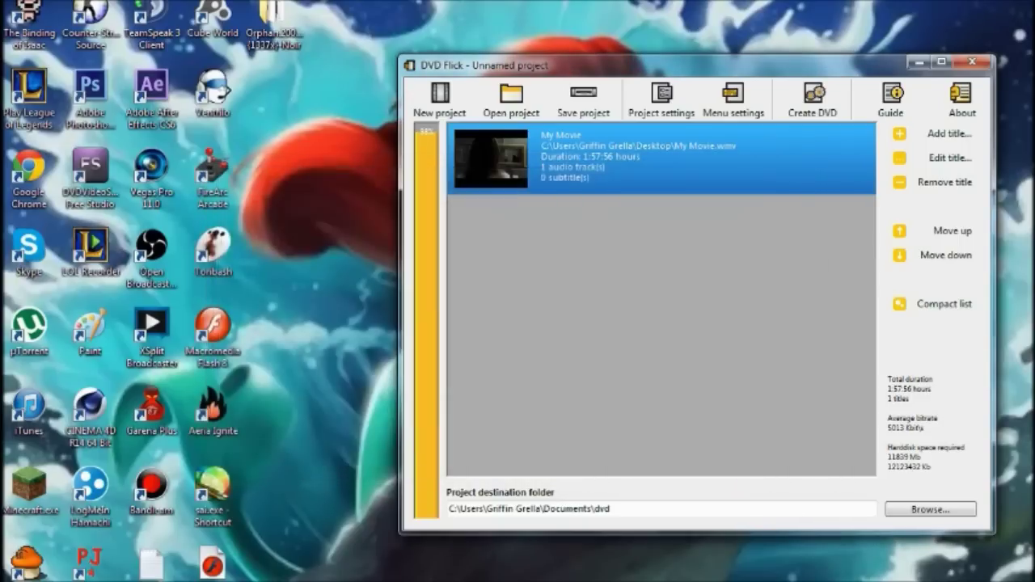
In the project settings, set the project title to Orphan and the encoder priority to Normal.
{"action": "left_click", "coordinate": [661, 98]}
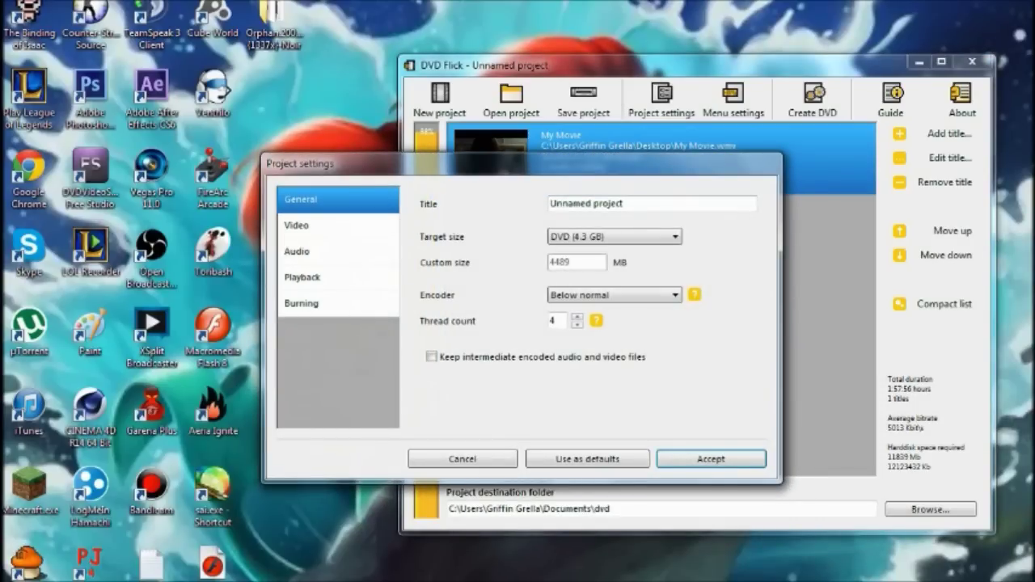
{"action": "left_click_drag", "start_coordinate": [631, 203], "coordinate": [548, 204]}
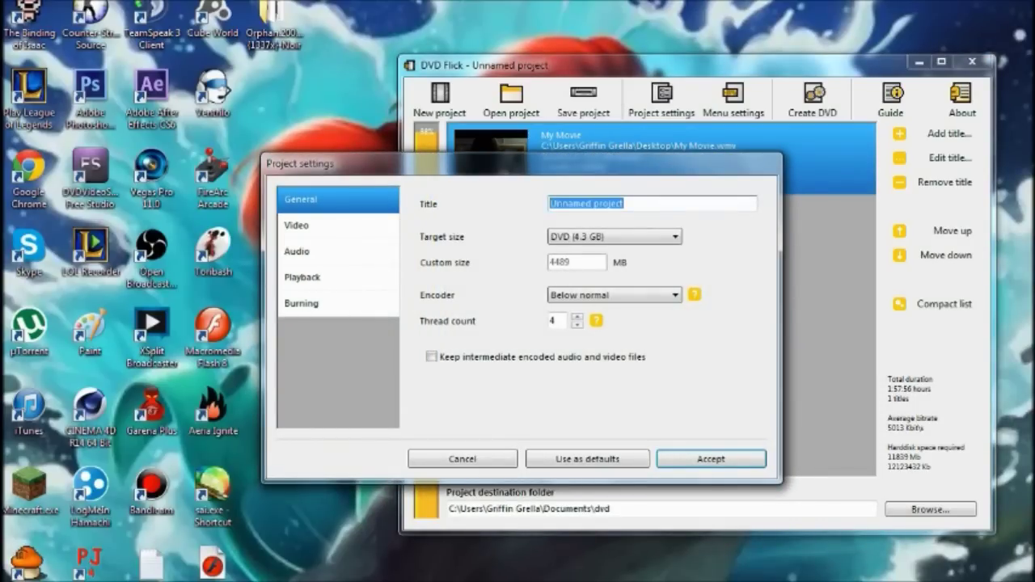
{"action": "type", "text": "Orphan"}
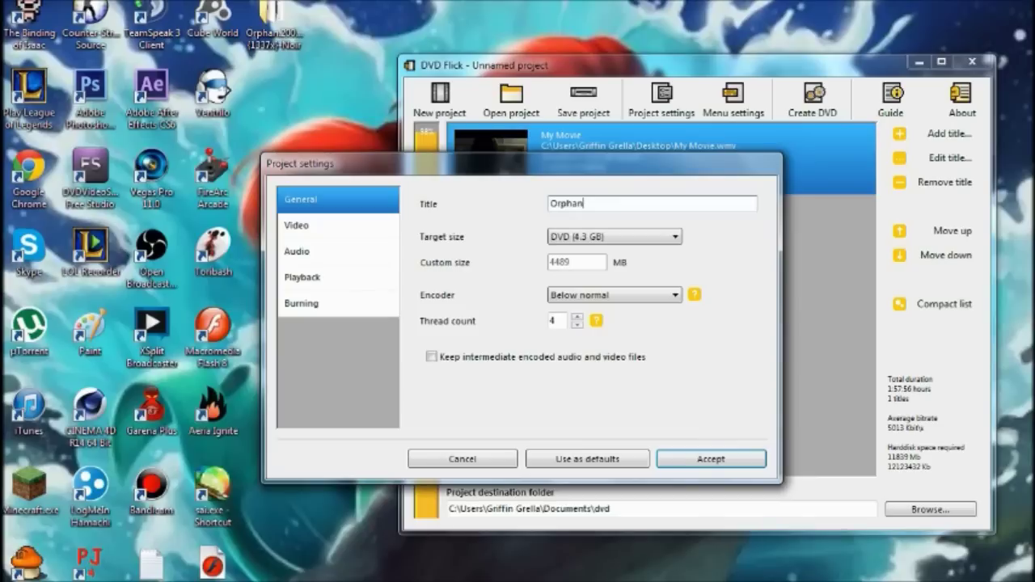
{"action": "key", "text": "ctrl+a"}
{"action": "left_click", "coordinate": [431, 357]}
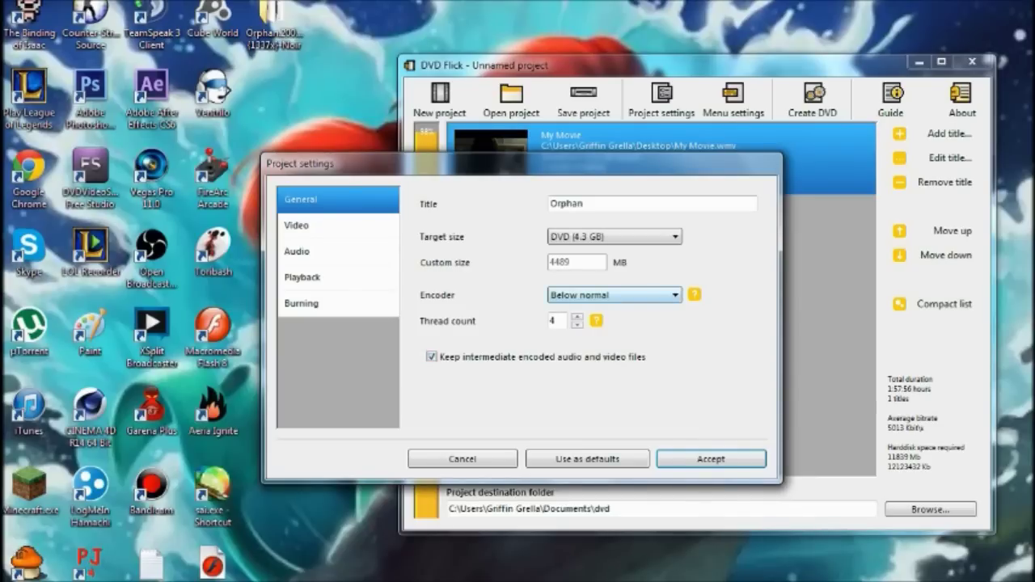
{"action": "left_click", "coordinate": [431, 356]}
{"action": "key", "text": "alt+Down"}
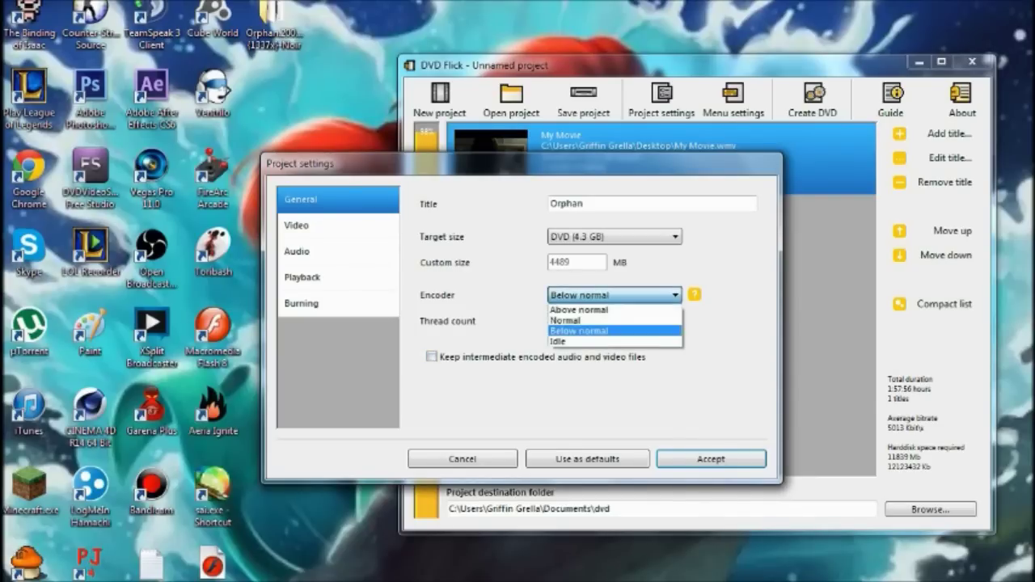
{"action": "key", "text": "Up"}
{"action": "key", "text": "Return"}
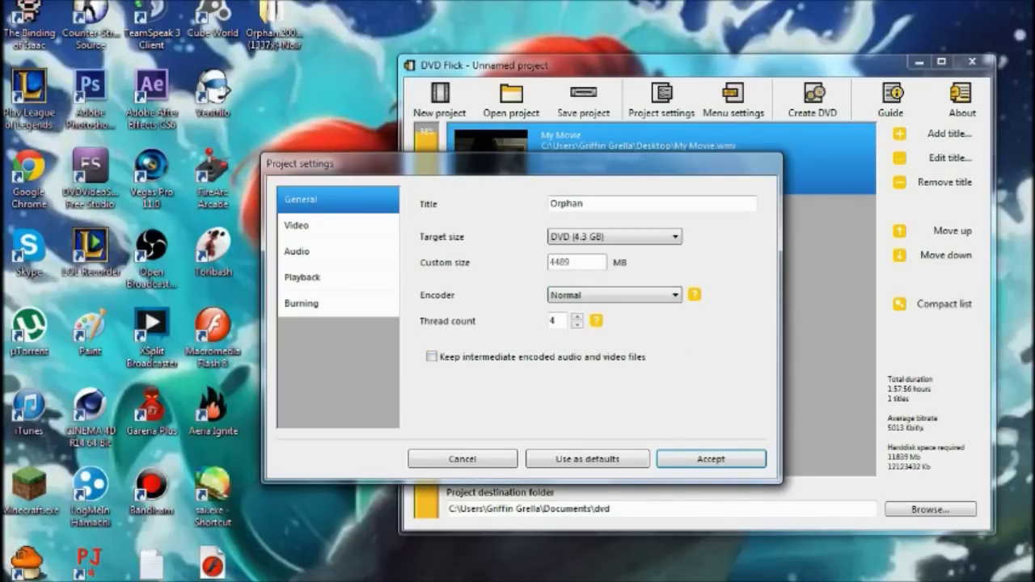
Review the available target formats in the project's video settings, keeping NTSC selected.
{"action": "left_click", "coordinate": [337, 226]}
{"action": "key", "text": "Tab"}
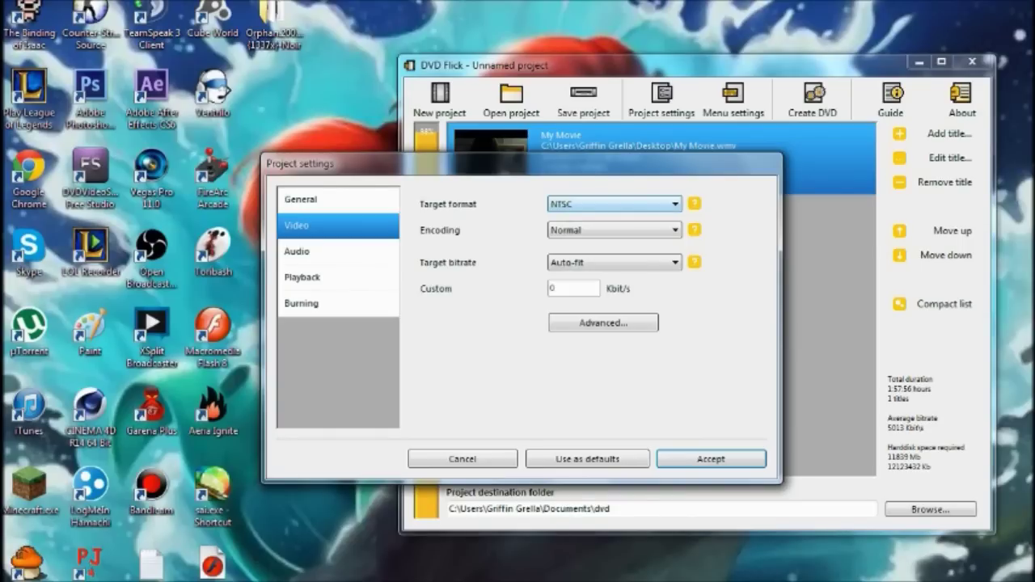
{"action": "left_click", "coordinate": [613, 203]}
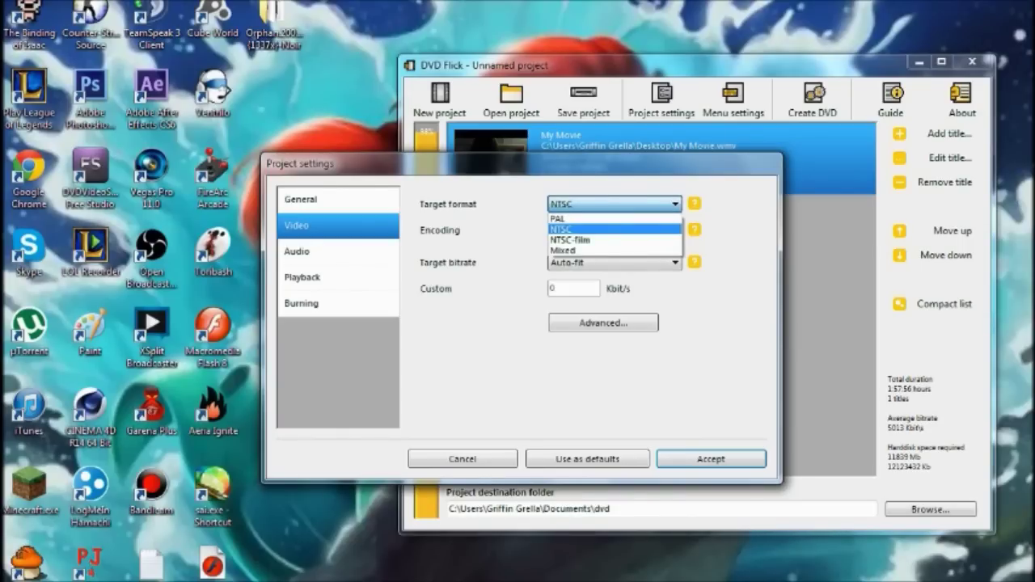
{"action": "key", "text": "Up"}
{"action": "key", "text": "Down"}
{"action": "key", "text": "Tab"}
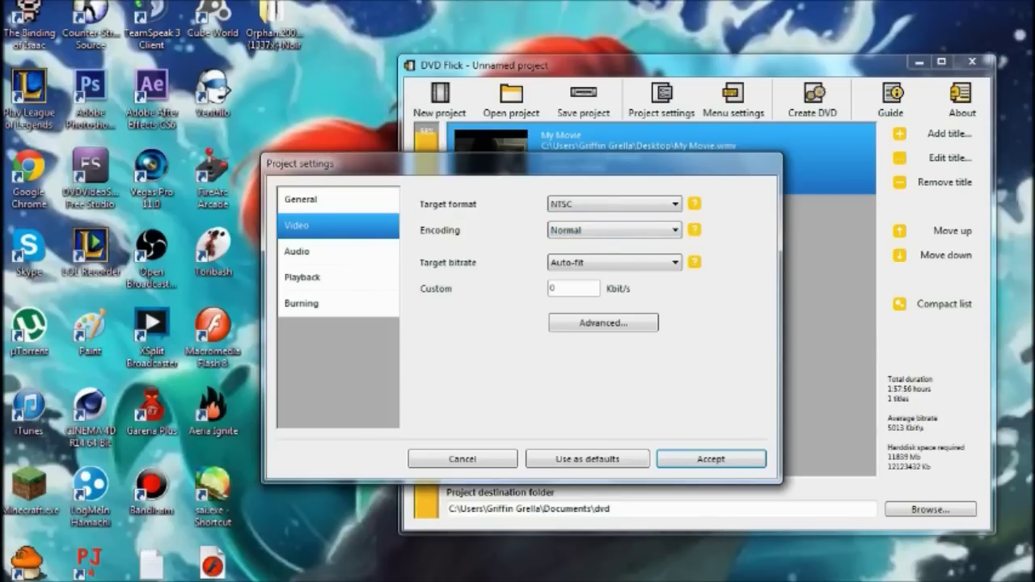
Set the project's playback to return to the menu after a title has finished playing.
{"action": "left_click", "coordinate": [338, 250]}
{"action": "left_click", "coordinate": [338, 277]}
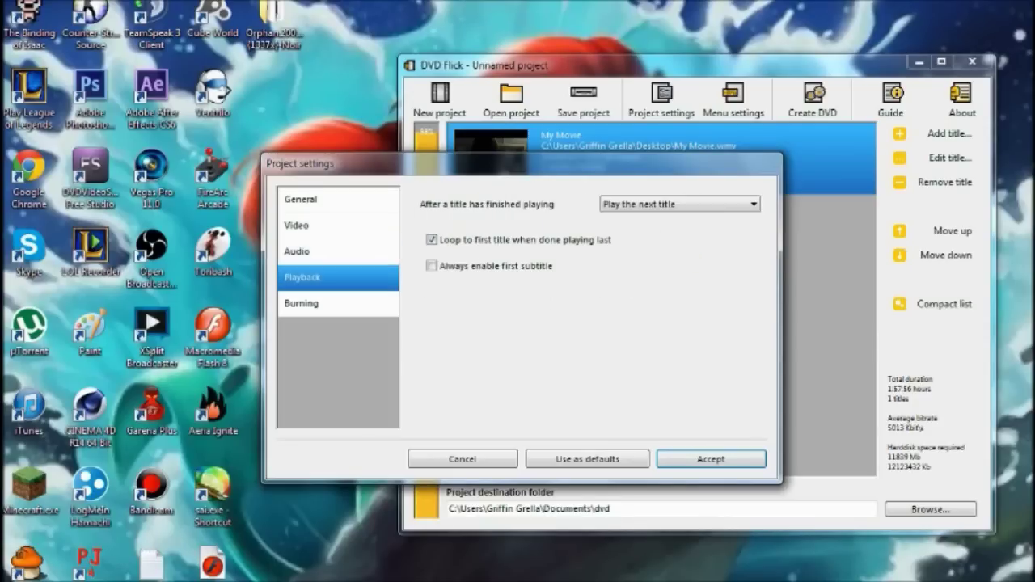
{"action": "left_click", "coordinate": [679, 204]}
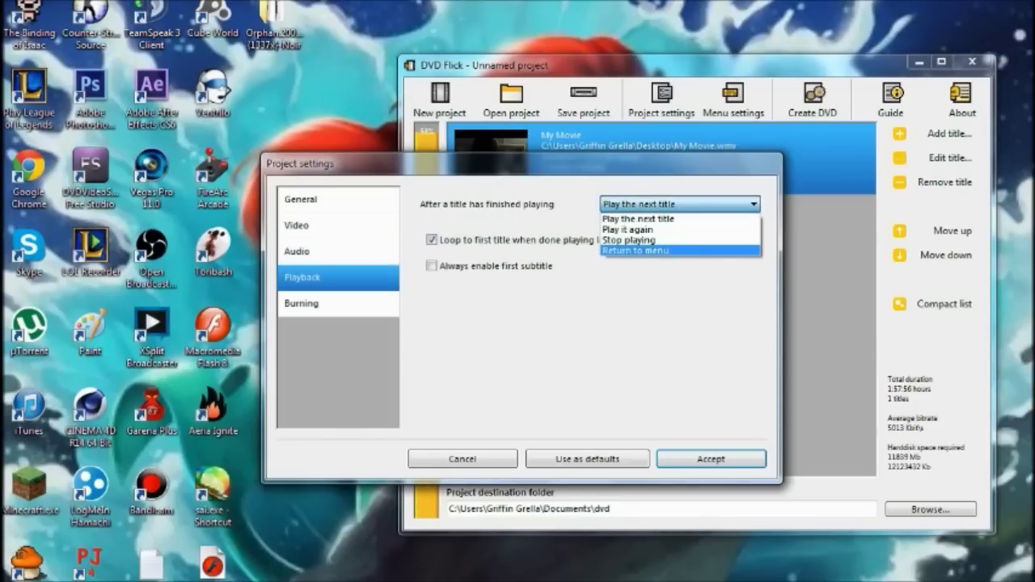
{"action": "left_click", "coordinate": [635, 250]}
Enable burning the project to disc with the disc label Orphan and tray ejection when done, and accept the project settings.
{"action": "left_click", "coordinate": [338, 304]}
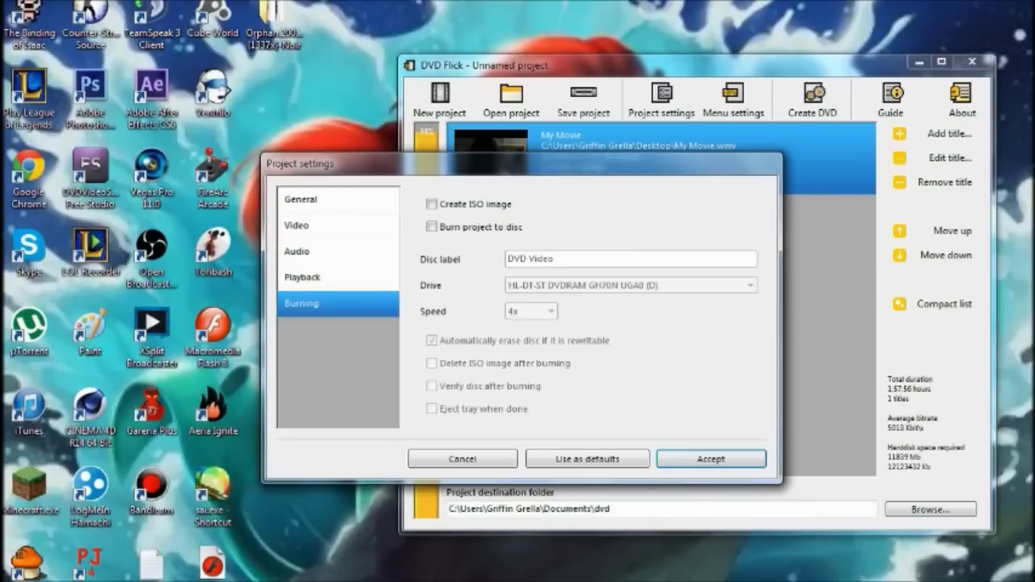
{"action": "left_click", "coordinate": [431, 226]}
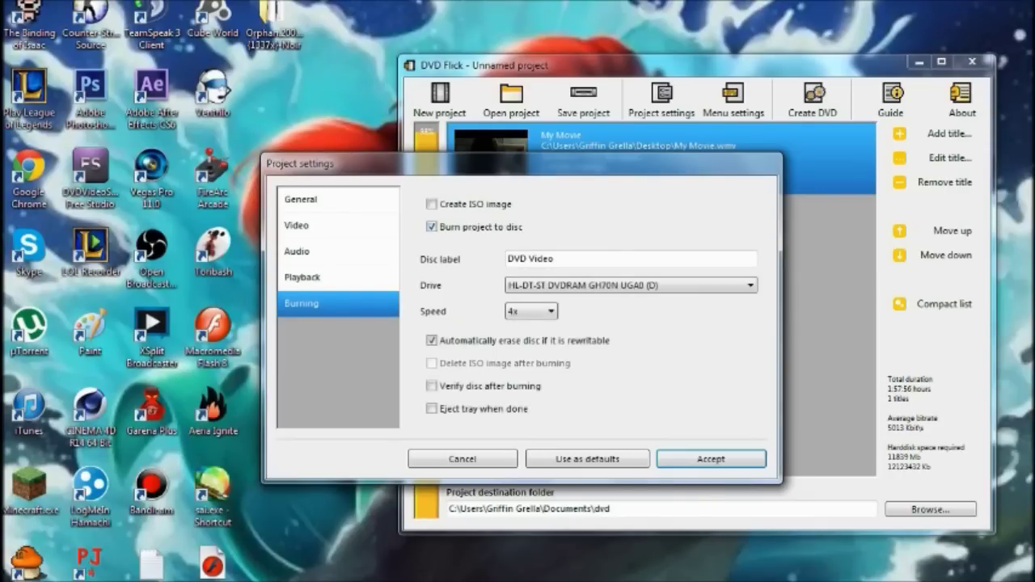
{"action": "key", "text": "Tab"}
{"action": "type", "text": "Orphan"}
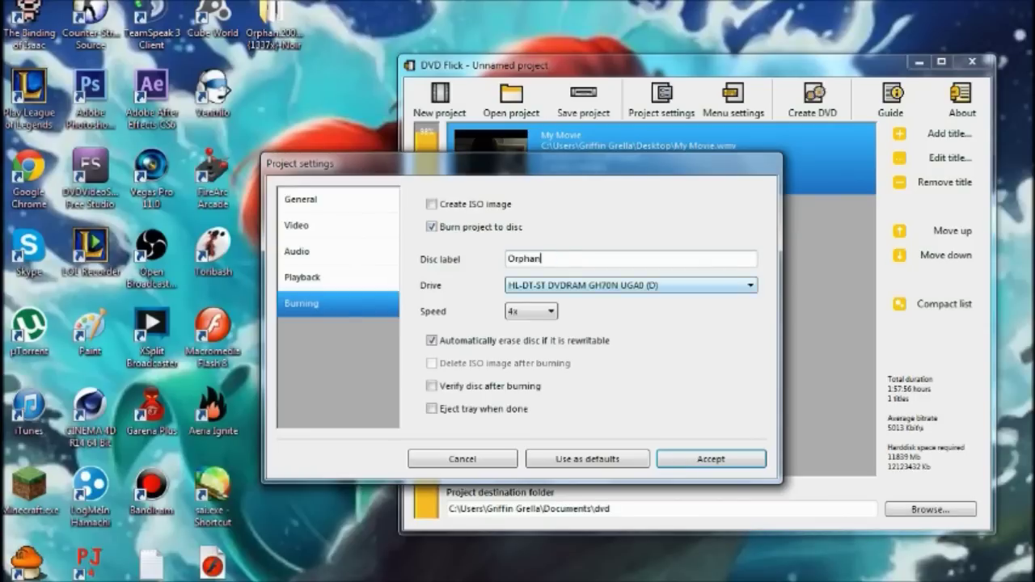
{"action": "left_click", "coordinate": [431, 408]}
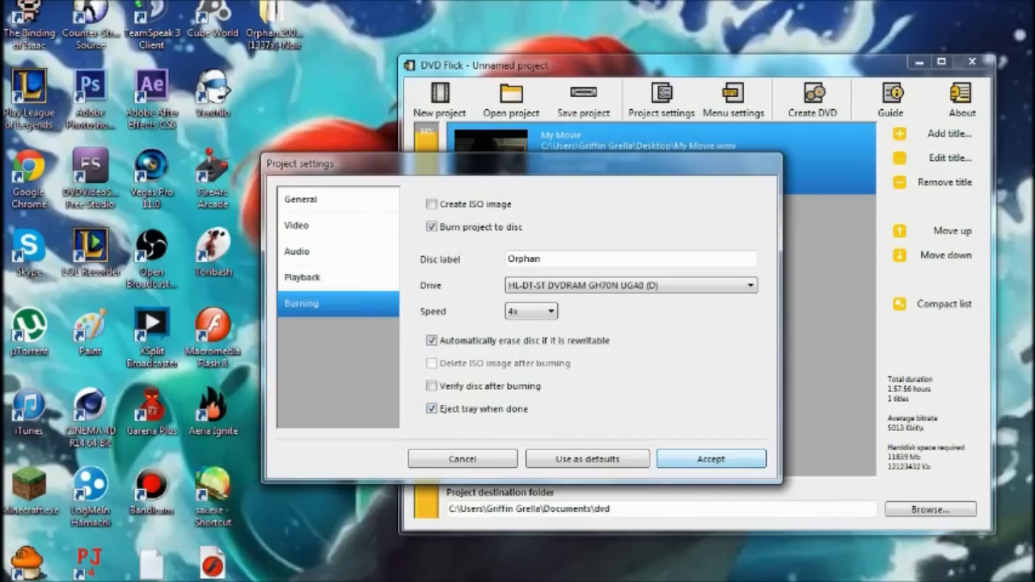
{"action": "left_click", "coordinate": [710, 459]}
Start creating the DVD, agreeing to overwrite the existing destination folder and to burn the disc after encoding.
{"action": "left_click", "coordinate": [811, 102]}
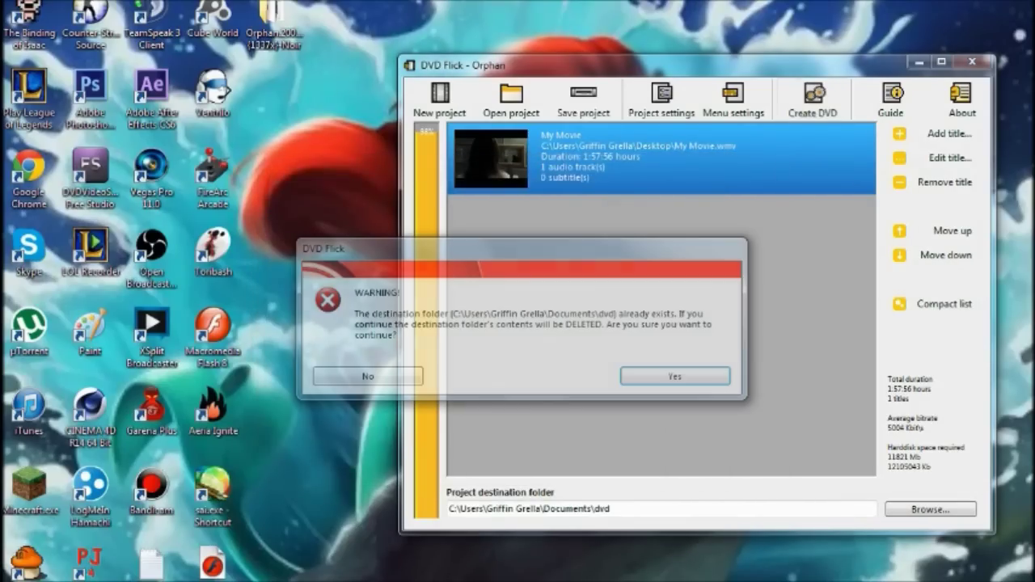
{"action": "key", "text": "Return"}
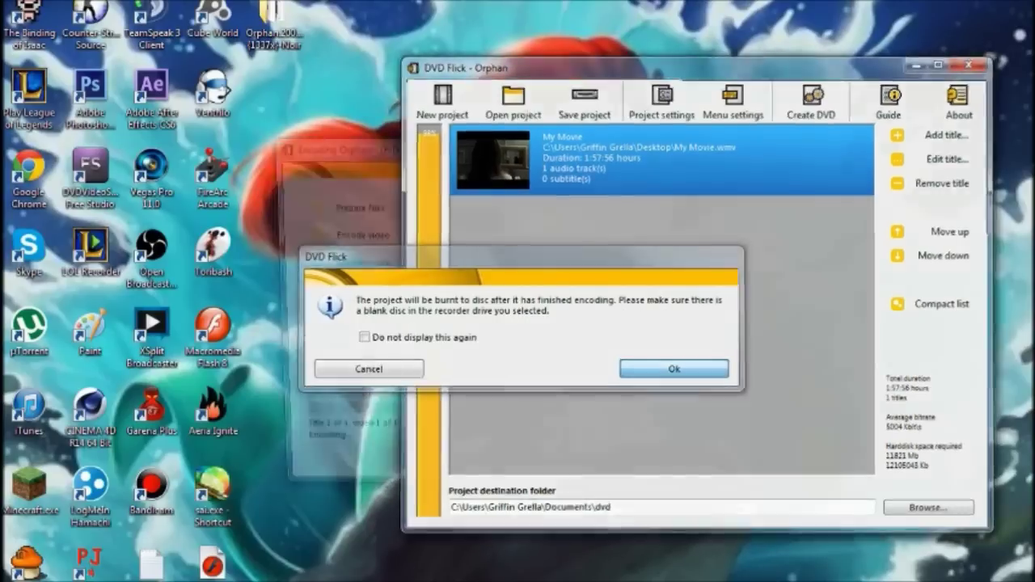
{"action": "key", "text": "Return"}
{"action": "key", "text": "Escape"}
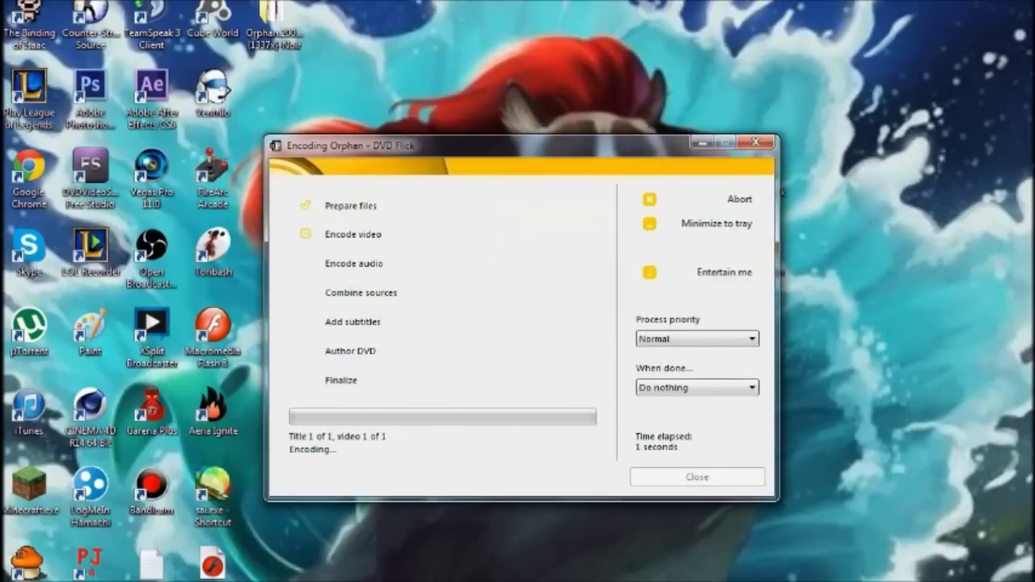